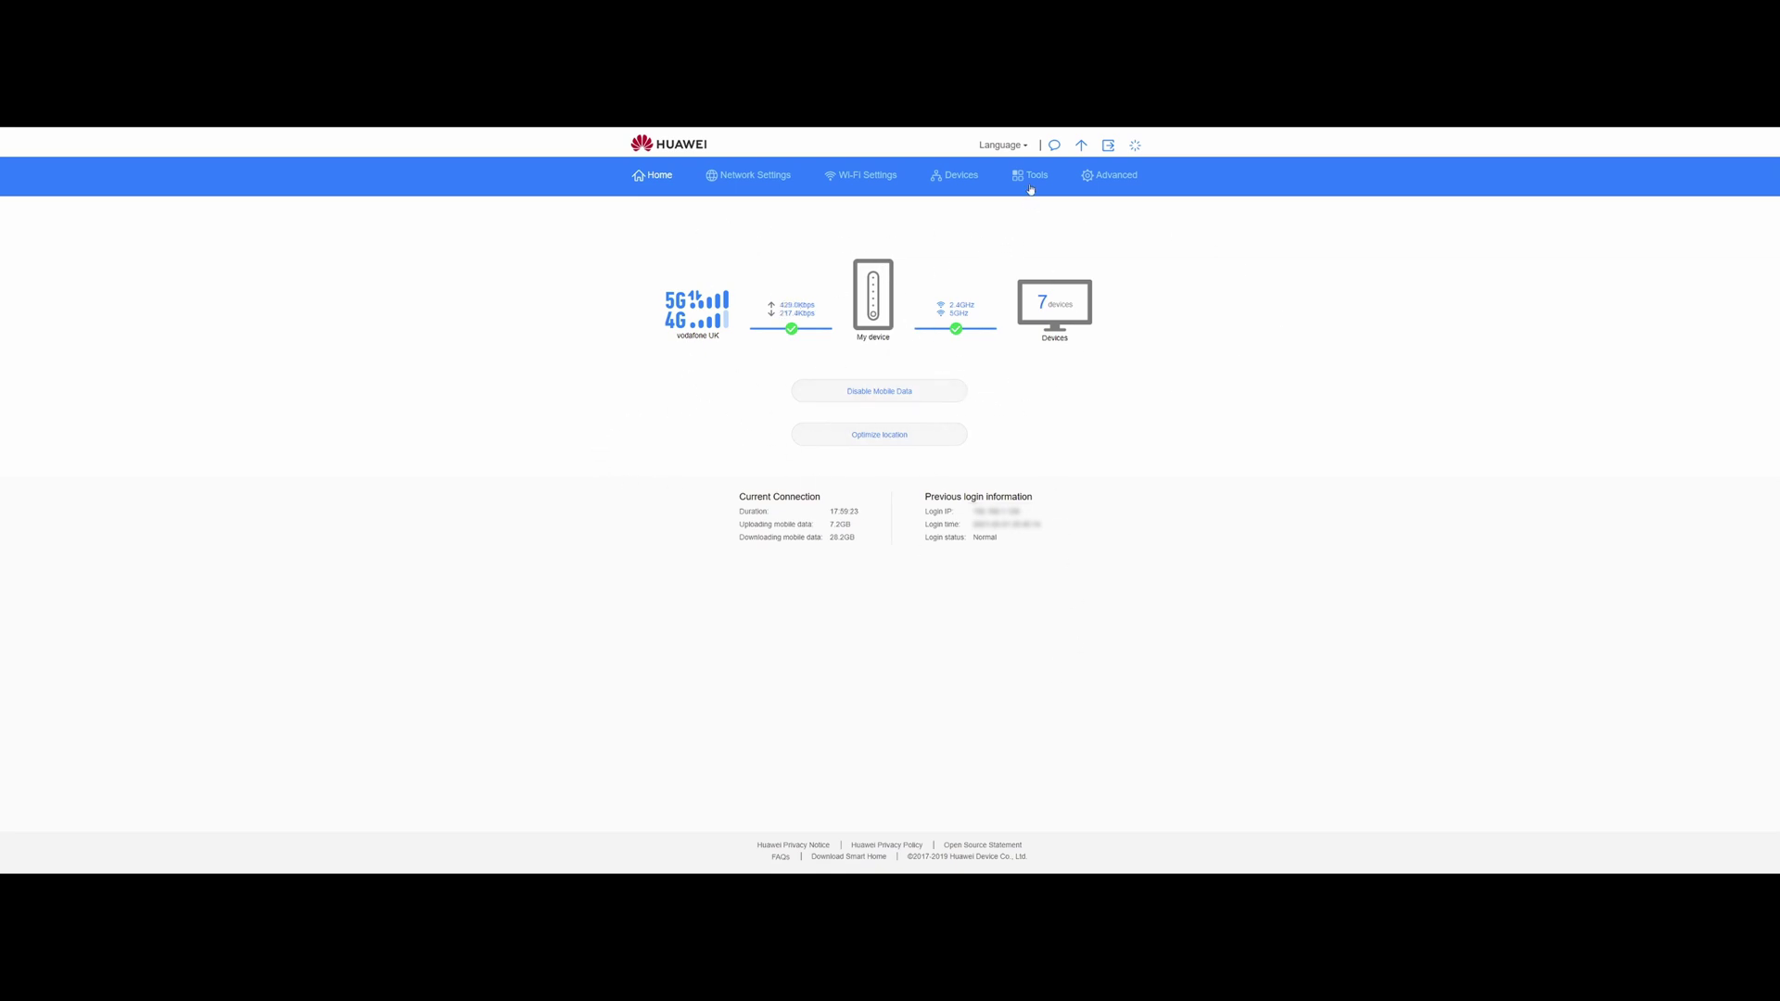
# Step: Go to Advanced settings and expand the Router group to reach DHCP
pyautogui.click(1117, 177)
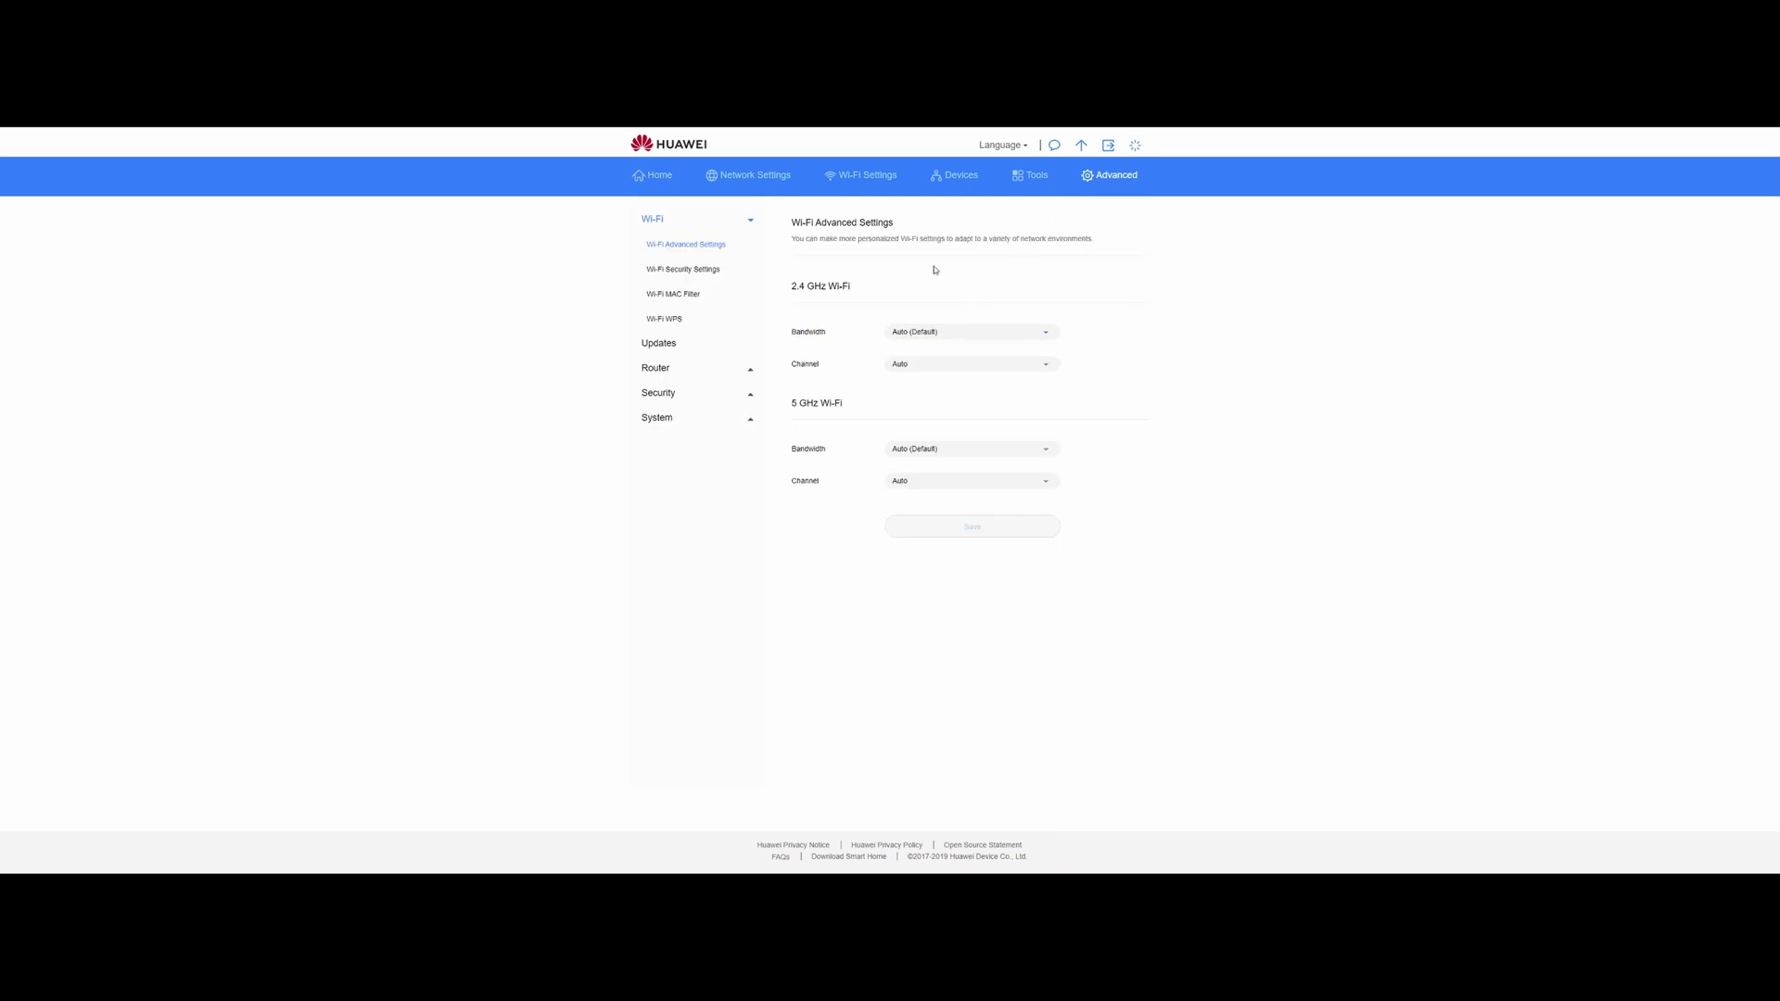
pyautogui.click(656, 369)
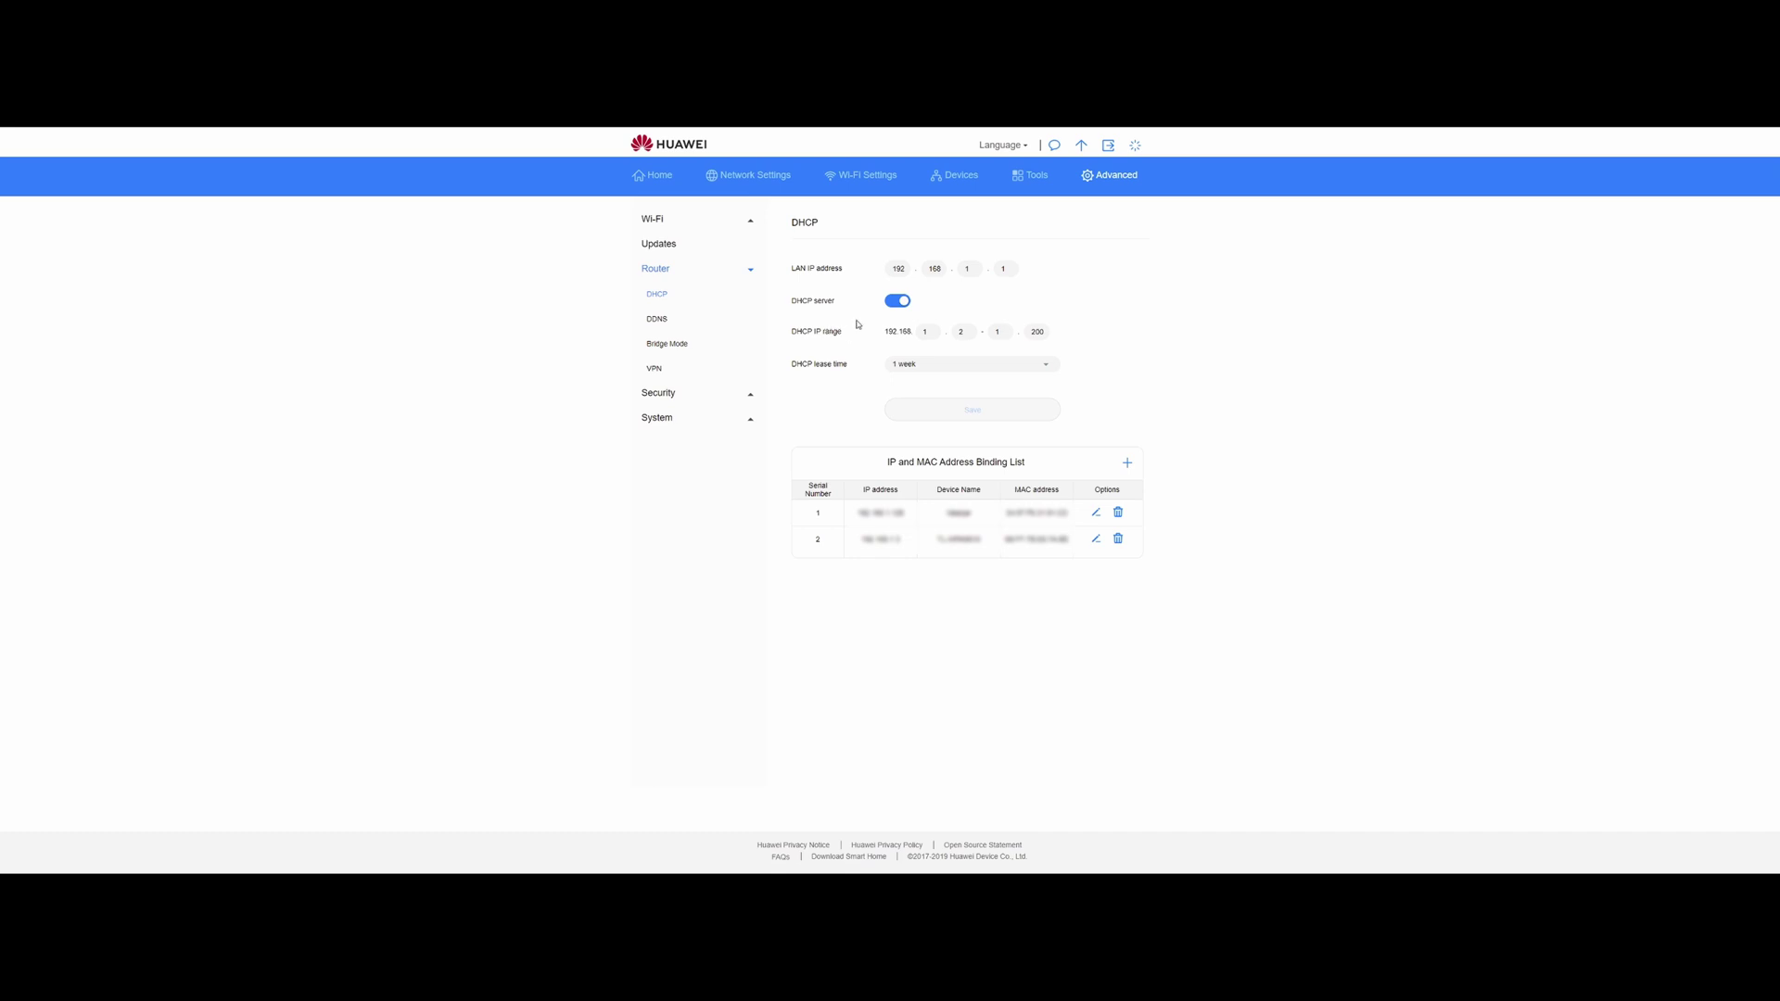
# Step: Inspect the DHCP page to open Chrome DevTools beside it
pyautogui.rightClick(1086, 281)
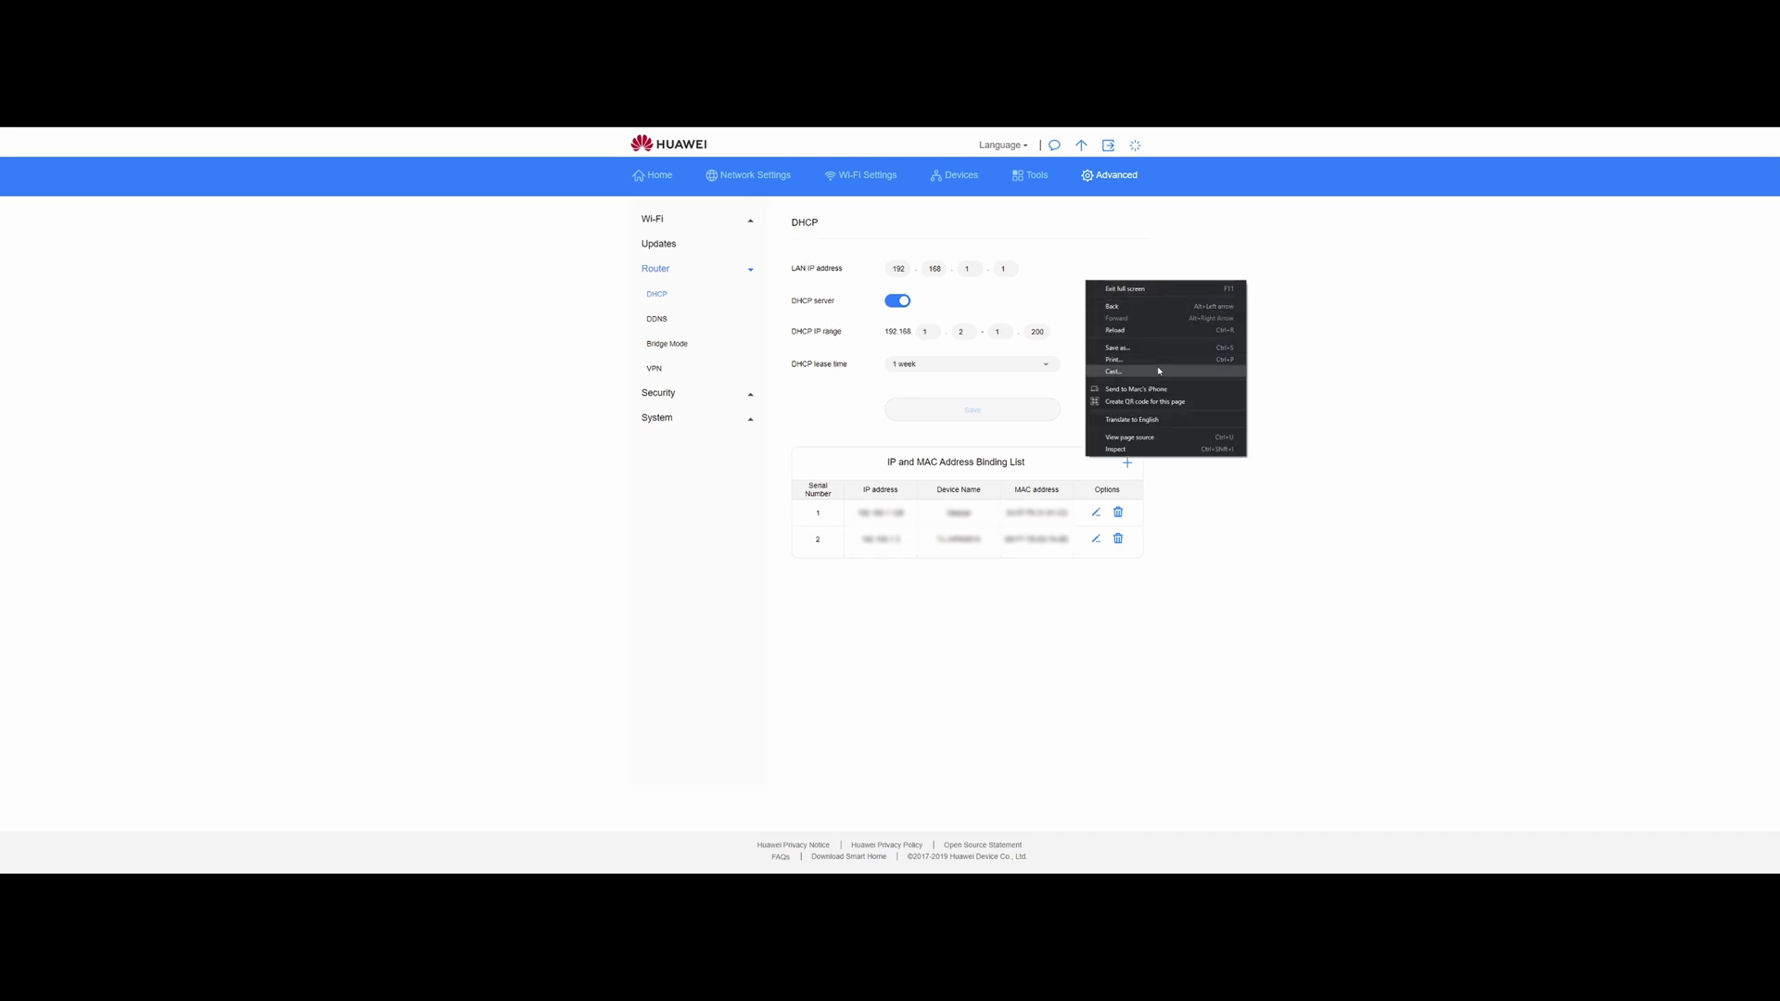
pyautogui.click(1121, 449)
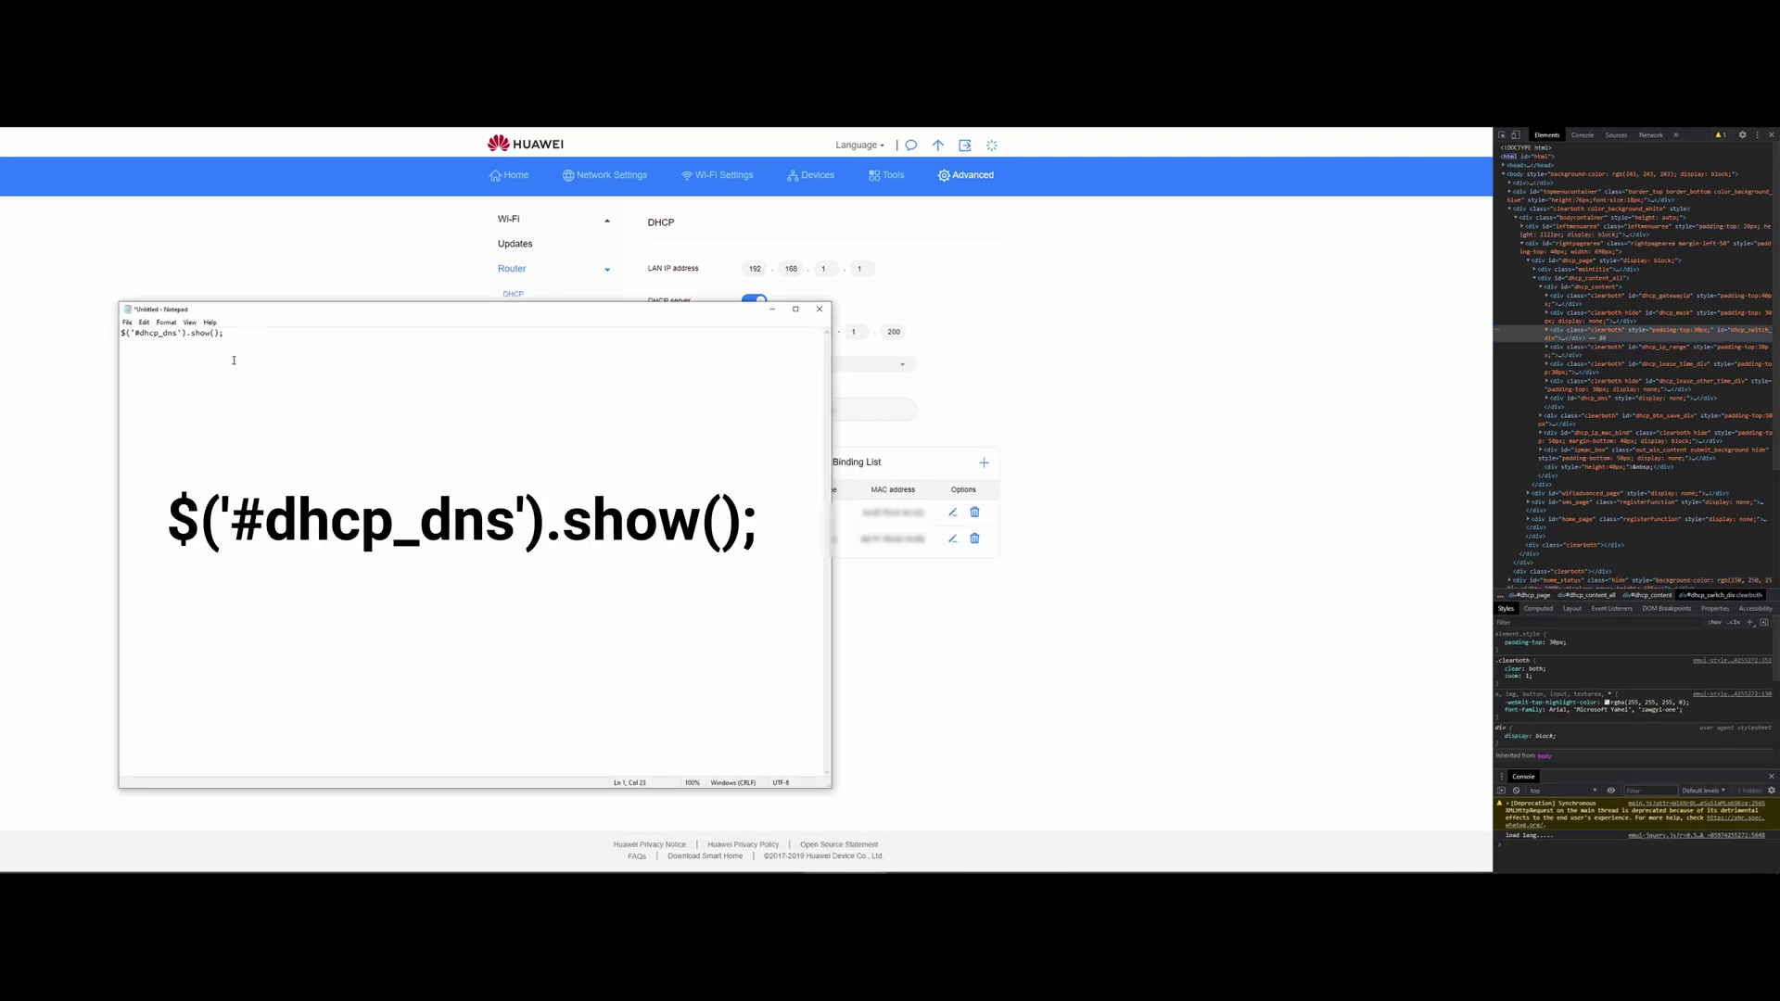
# Step: Select and copy the $('#dhcp_dns').show(); command from Notepad
pyautogui.moveTo(224, 332); pyautogui.dragTo(113, 332)
pyautogui.hotkey('ctrl', 'c')
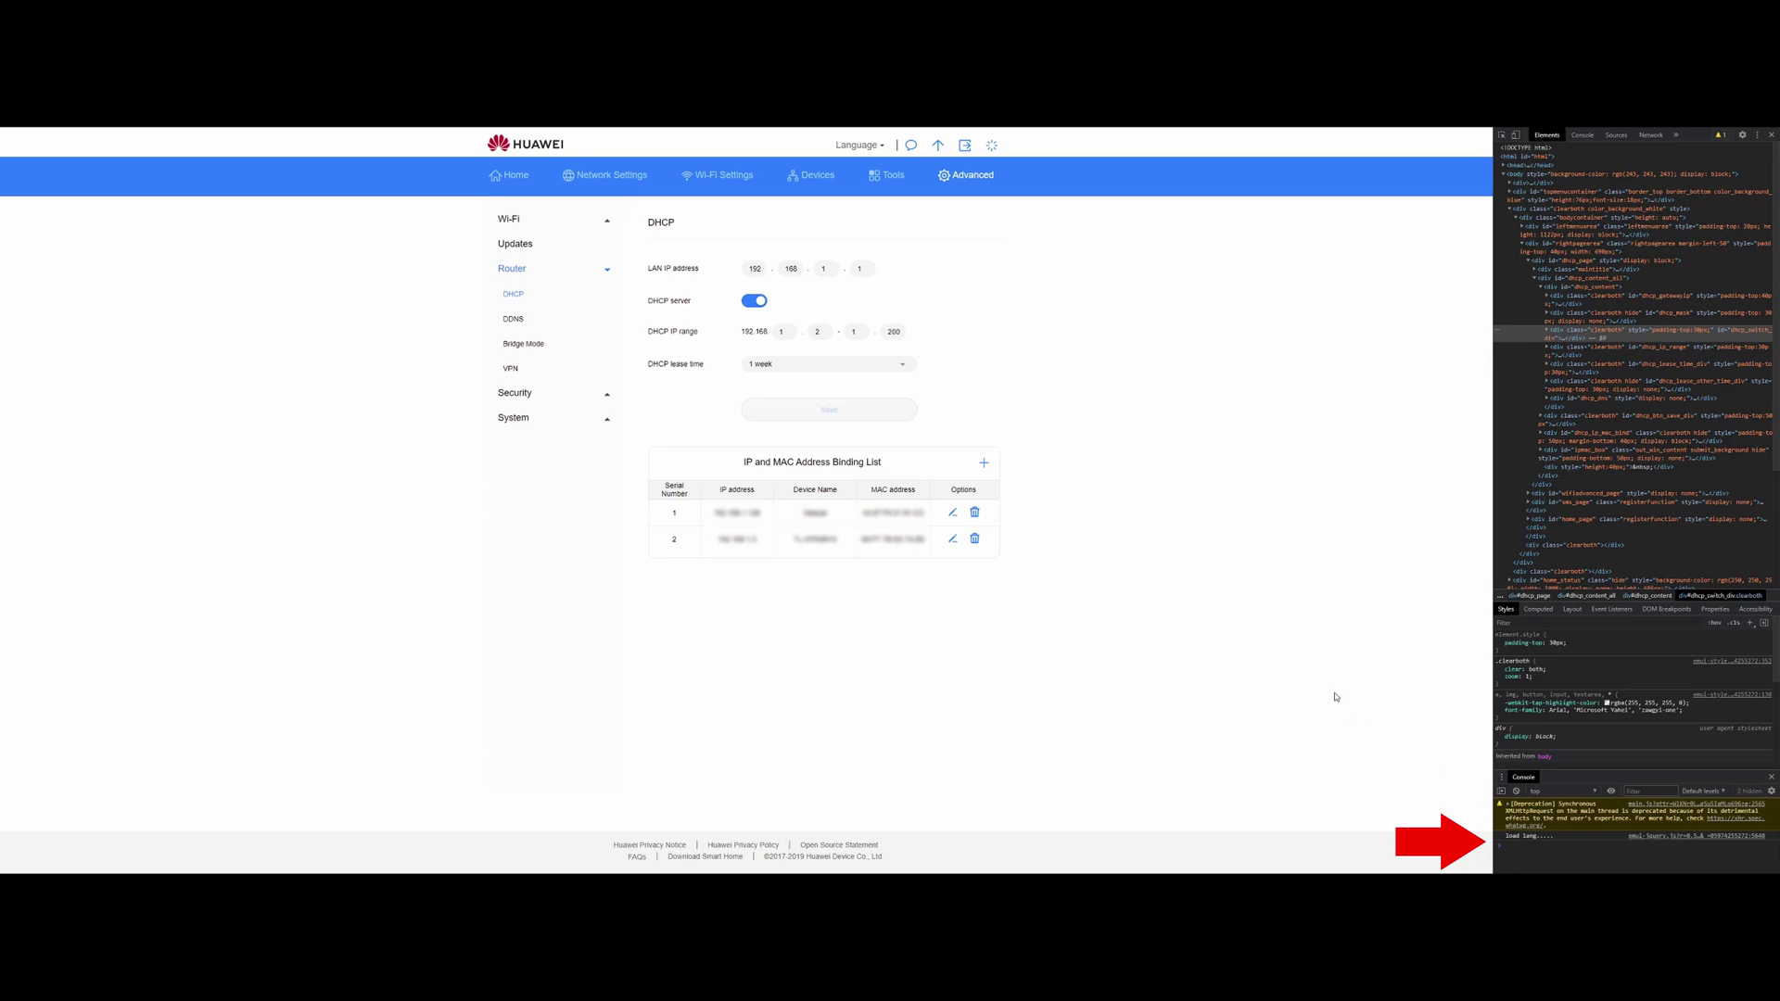
# Step: Paste and run $('#dhcp_dns').show(); in the DevTools console
pyautogui.hotkey('ctrl', 'v')
pyautogui.press('Return')
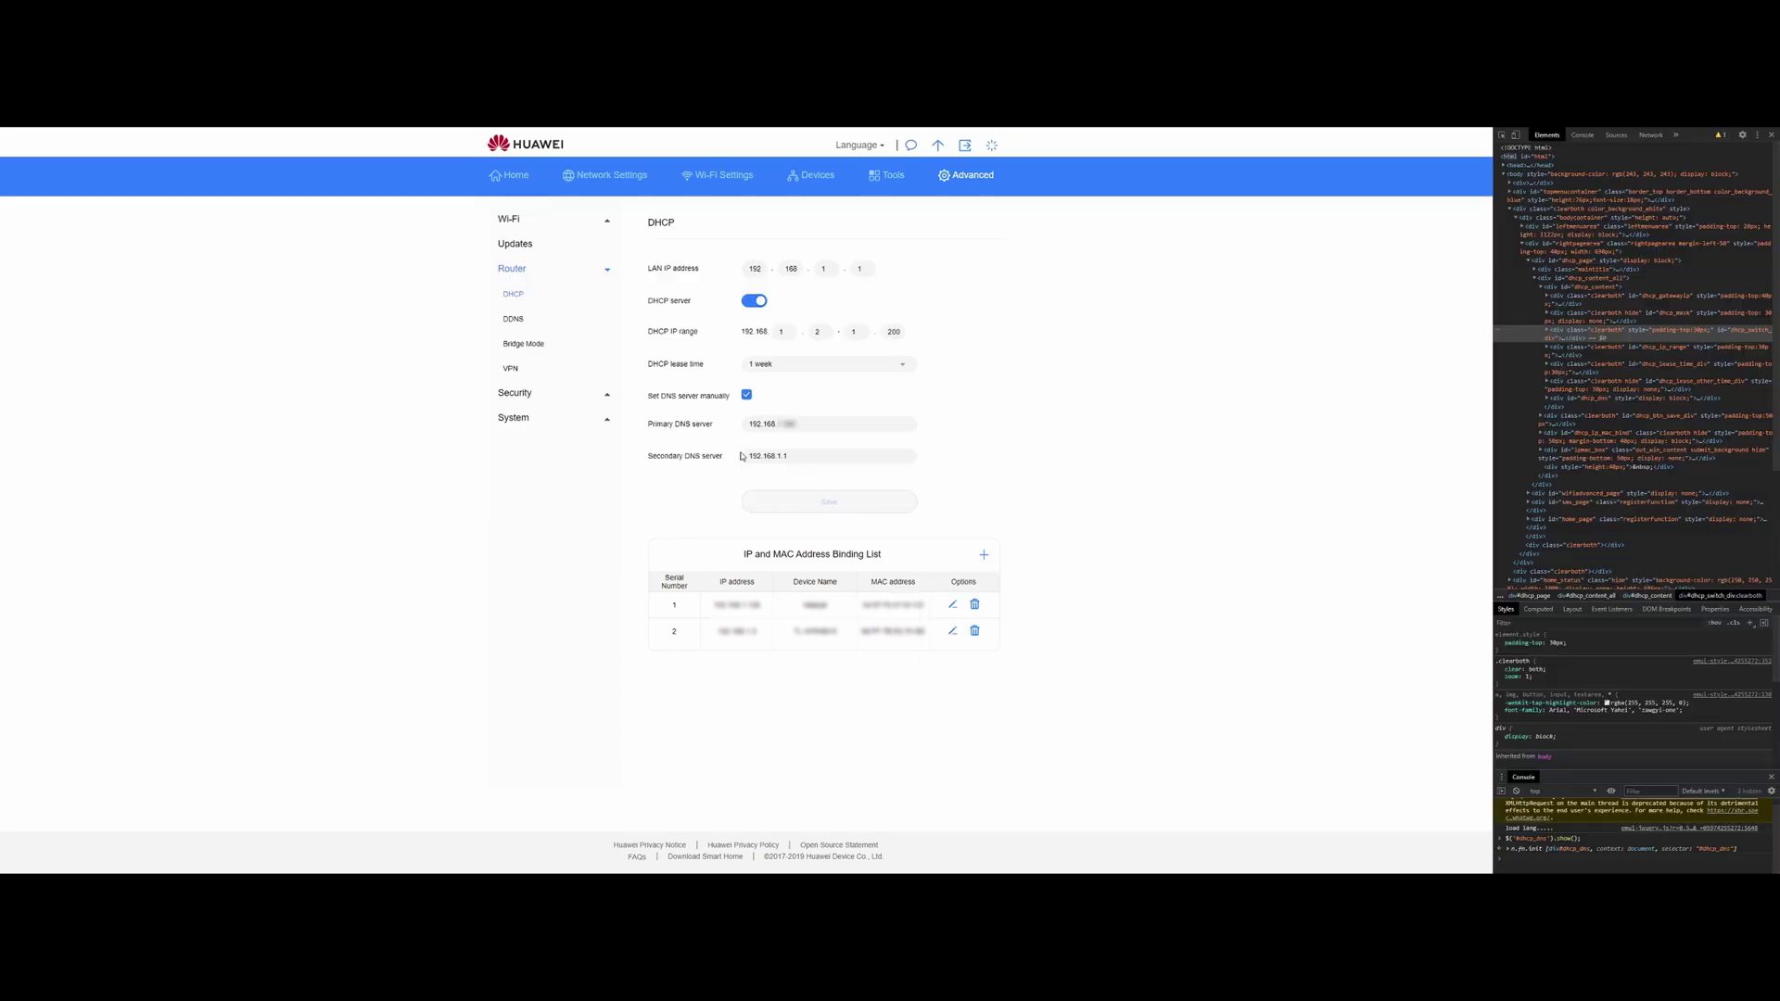
pyautogui.click(913, 424)
pyautogui.click(941, 485)
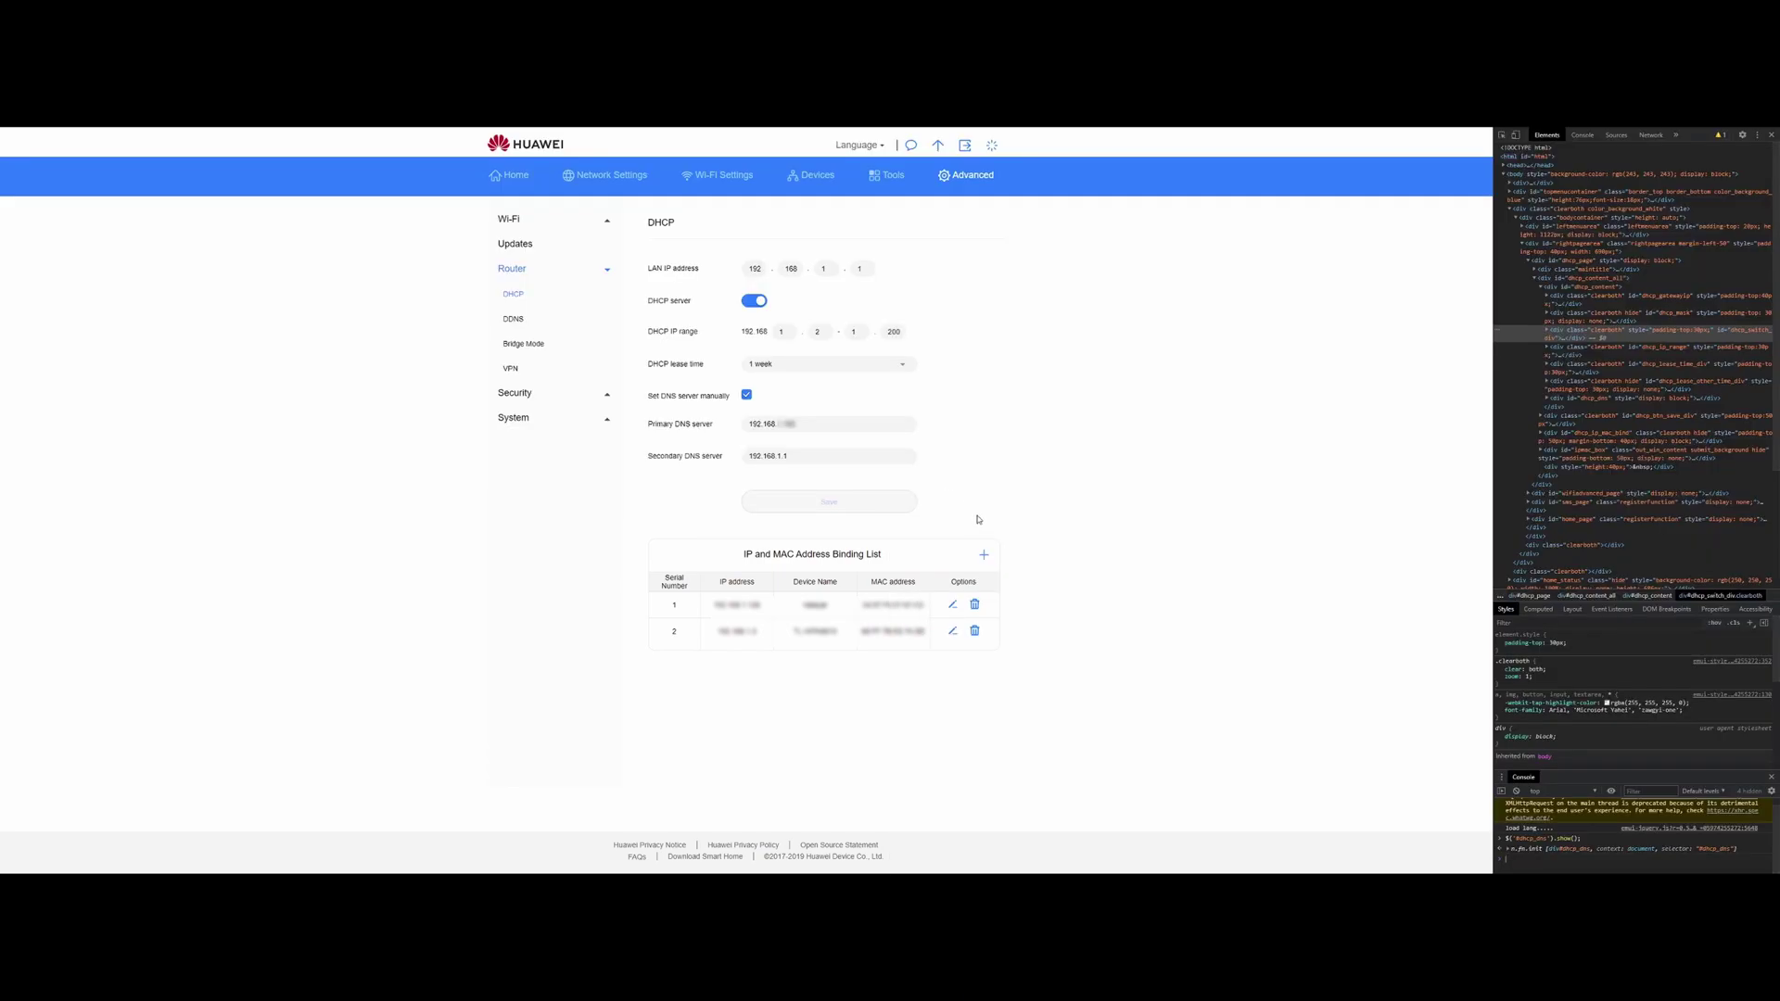